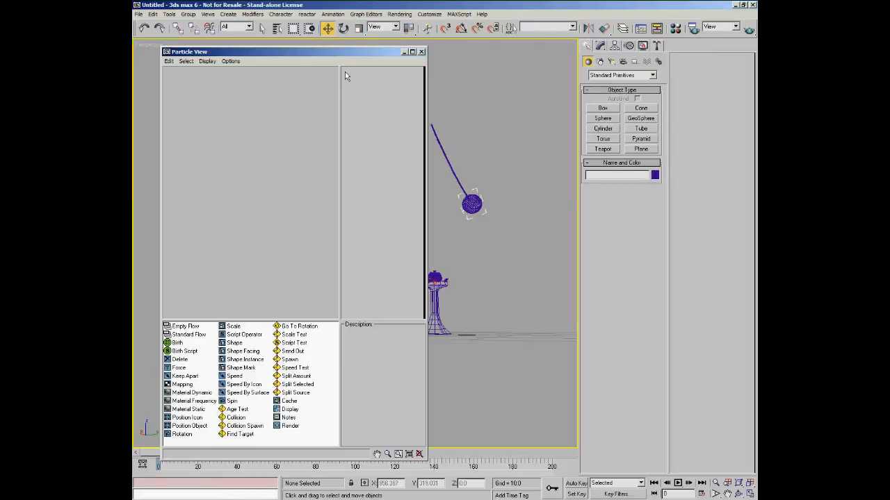
# - Narrow the command panel to one column, orbit the scene into view, and widen the Particle View window beside it
pyautogui.moveTo(326, 54); pyautogui.dragTo(321, 52)
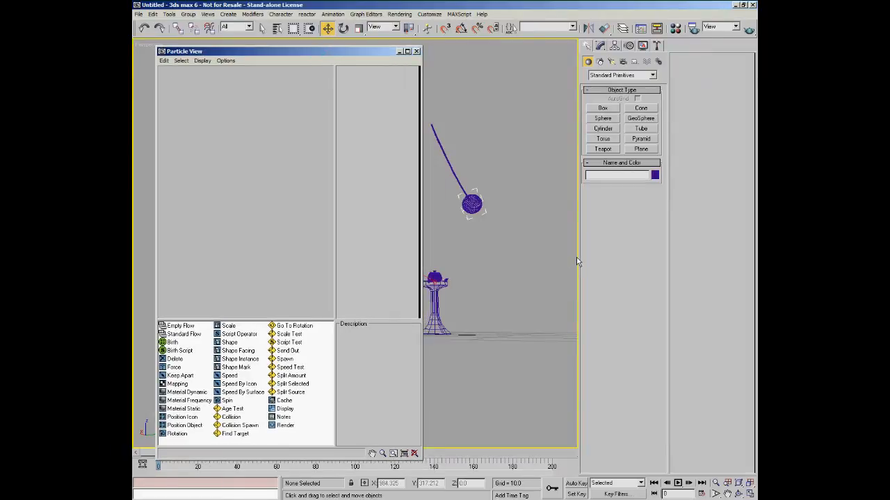
pyautogui.moveTo(578, 256); pyautogui.dragTo(673, 269)
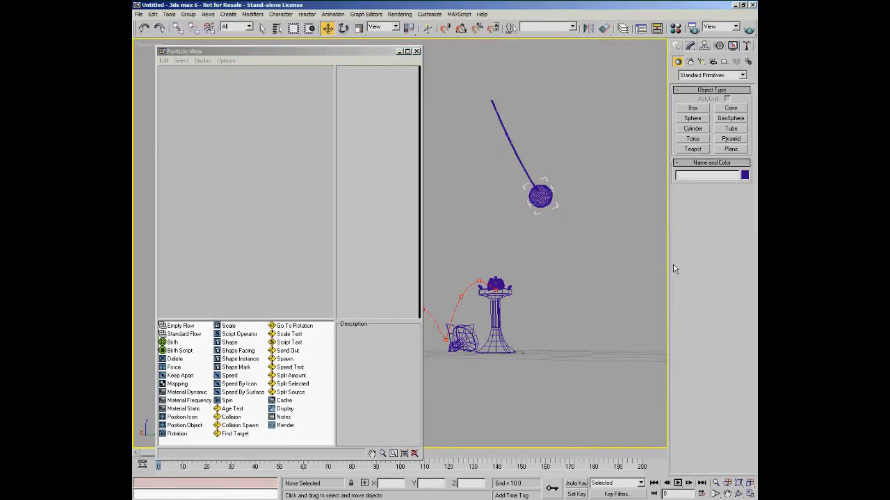
pyautogui.keyDown('alt'); pyautogui.moveTo(548, 324); pyautogui.dragTo(567, 334, button='middle'); pyautogui.keyUp('alt')
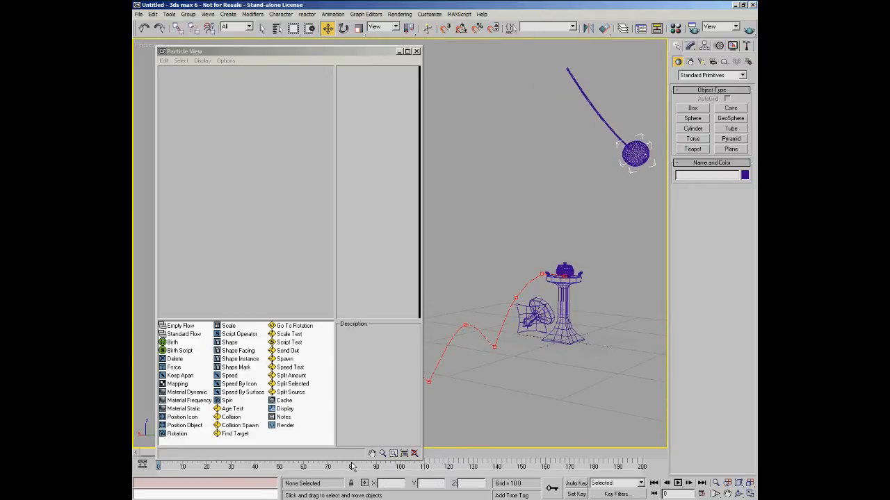
pyautogui.moveTo(306, 54); pyautogui.dragTo(293, 37)
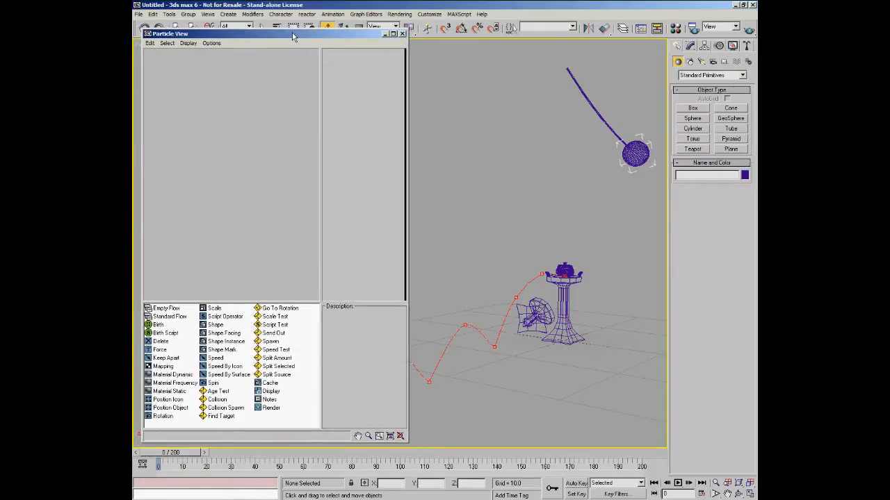
pyautogui.moveTo(200, 456); pyautogui.dragTo(337, 459)
pyautogui.moveTo(408, 440); pyautogui.dragTo(470, 443)
pyautogui.moveTo(342, 454); pyautogui.dragTo(165, 434)
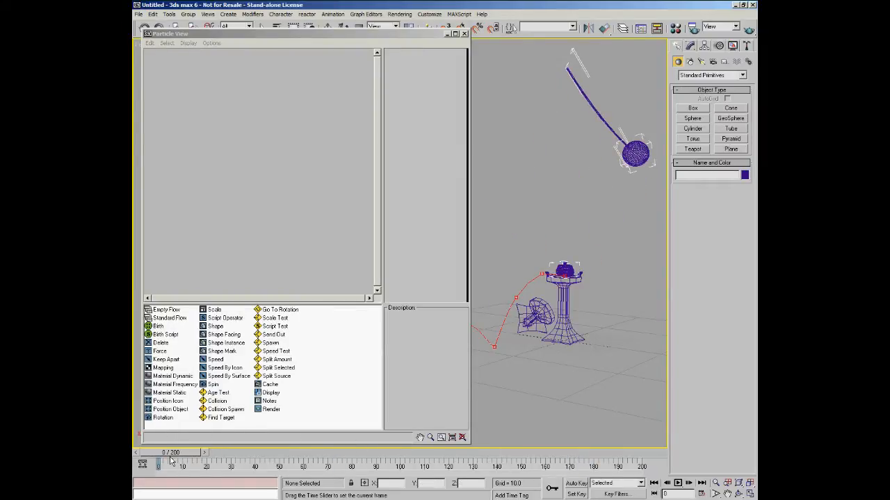
pyautogui.press('w')
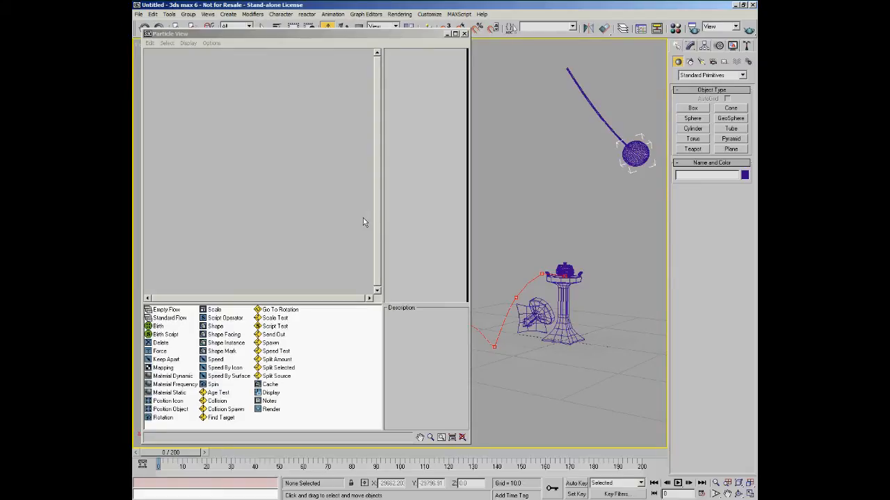
# - Look briefly at the Material Editor and the Curve Editor windows, closing each one again
pyautogui.moveTo(334, 33); pyautogui.dragTo(333, 34)
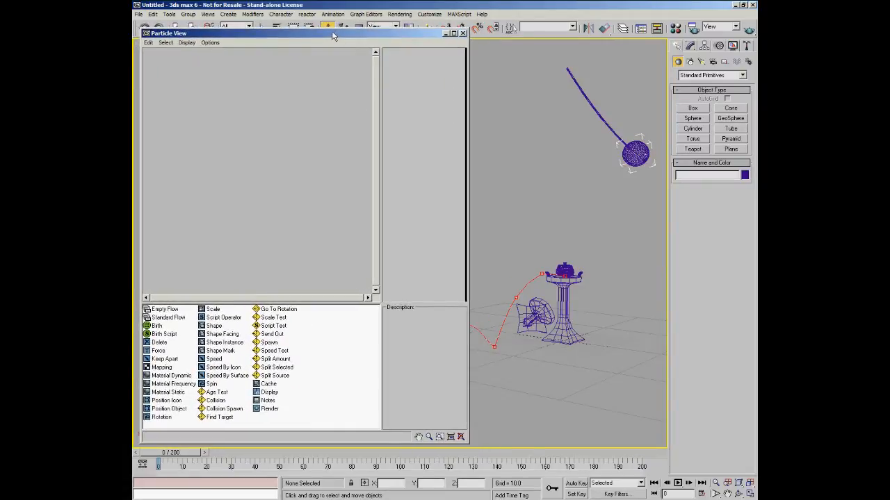
pyautogui.click(675, 28)
pyautogui.moveTo(426, 32); pyautogui.dragTo(524, 37)
pyautogui.click(549, 37)
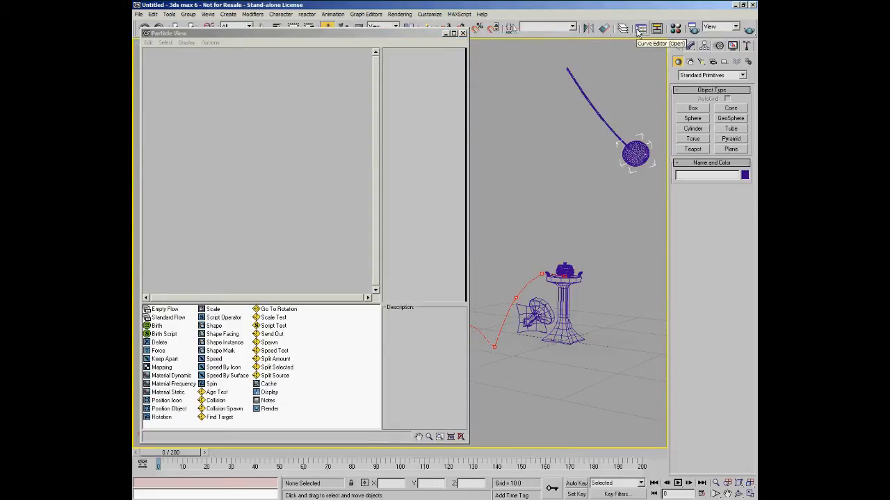
pyautogui.click(640, 29)
pyautogui.moveTo(556, 60); pyautogui.dragTo(566, 85)
pyautogui.click(670, 83)
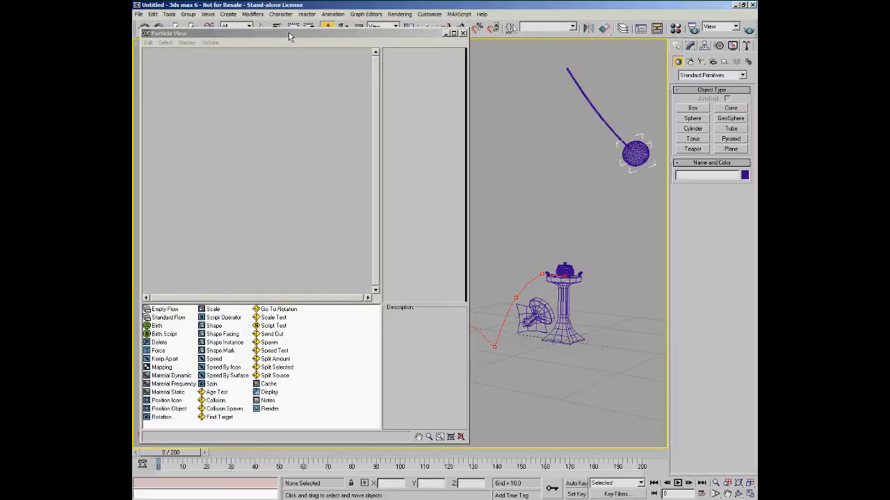
pyautogui.moveTo(289, 35); pyautogui.dragTo(289, 35)
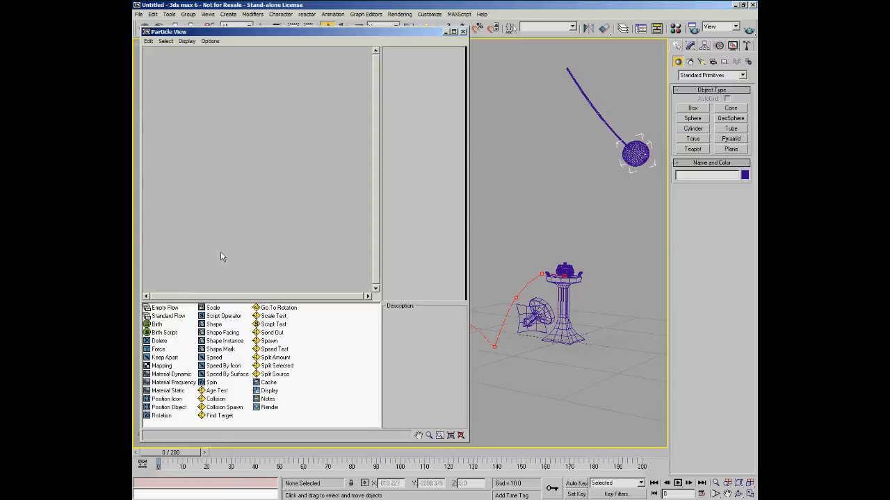
# - Add an Empty Flow to the blank event display in Particle View
pyautogui.click(162, 317)
pyautogui.moveTo(164, 308); pyautogui.dragTo(213, 125)
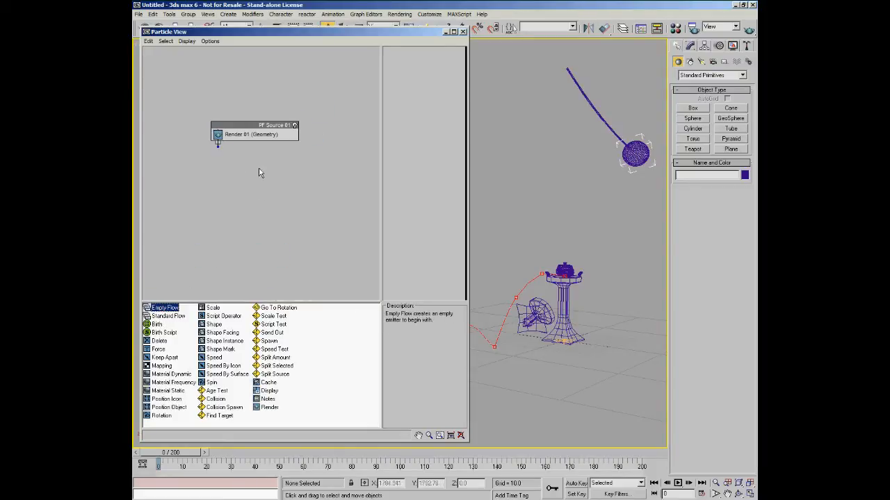
pyautogui.moveTo(287, 185)
pyautogui.mouseDown(button='middle')
pyautogui.moveTo(281, 163)
pyautogui.moveTo(247, 180)
pyautogui.moveTo(274, 183)
pyautogui.mouseUp(button='middle')
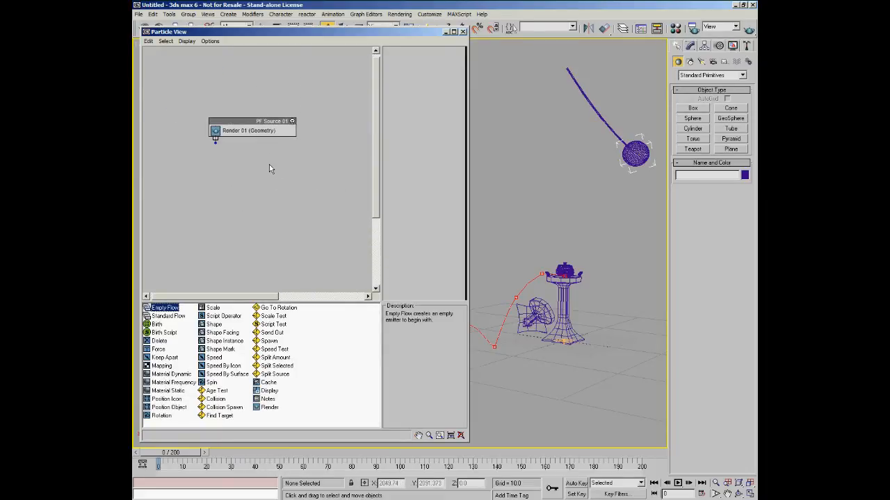
# - Try out zooming and panning in the event display around the new particle source
pyautogui.click(269, 169)
pyautogui.scroll(1, 270, 169)
pyautogui.scroll(-1, 270, 169)
pyautogui.scroll(1, 270, 169)
pyautogui.scroll(-1, 269, 169)
pyautogui.scroll(1, 270, 169)
pyautogui.rightClick(270, 168)
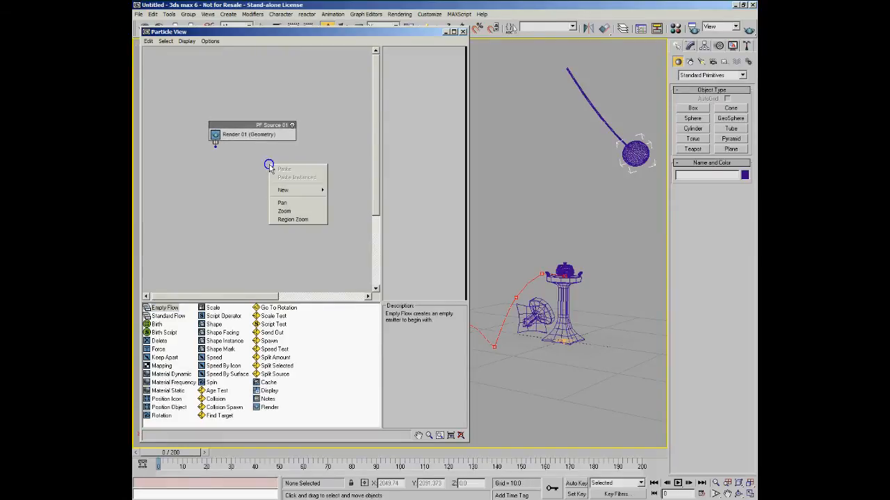
pyautogui.click(286, 211)
pyautogui.moveTo(264, 179); pyautogui.dragTo(255, 165)
pyautogui.rightClick(255, 164)
pyautogui.rightClick(271, 177)
pyautogui.click(285, 215)
pyautogui.moveTo(256, 171); pyautogui.dragTo(278, 155)
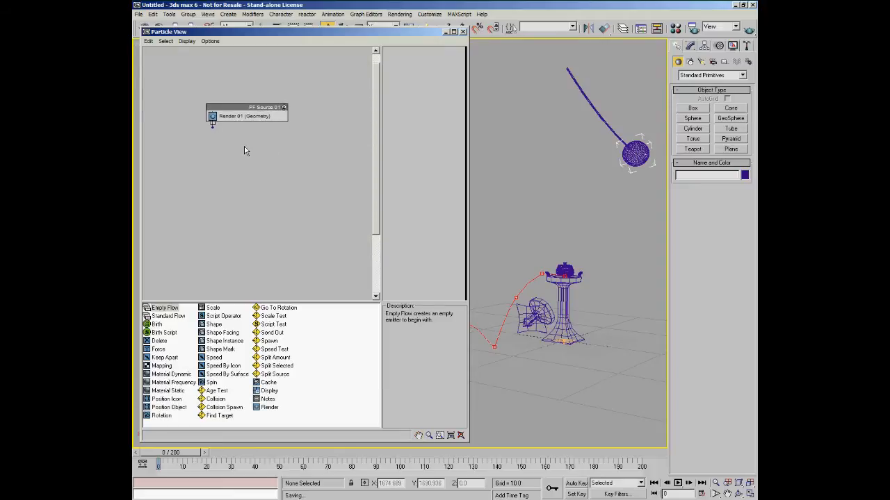
# - Move the particle source node to the upper edge of the event display and enlarge the display area above the depot
pyautogui.moveTo(245, 107); pyautogui.dragTo(243, 66)
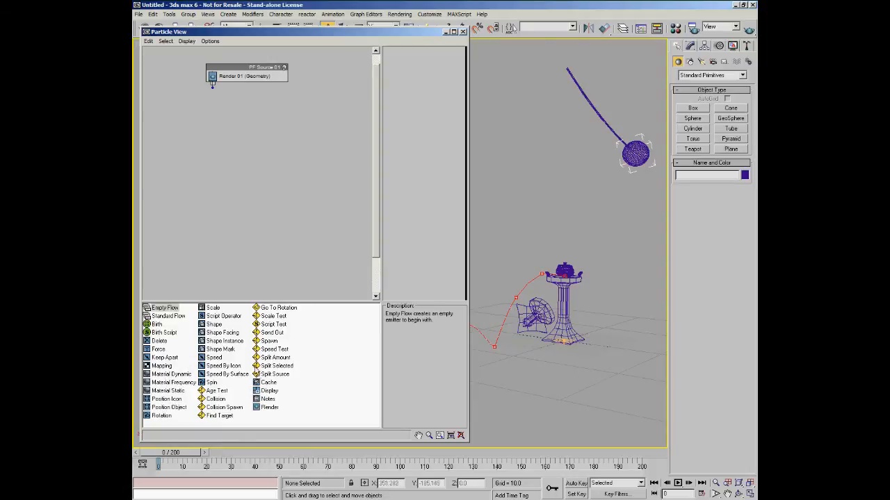
pyautogui.moveTo(298, 301); pyautogui.dragTo(303, 325)
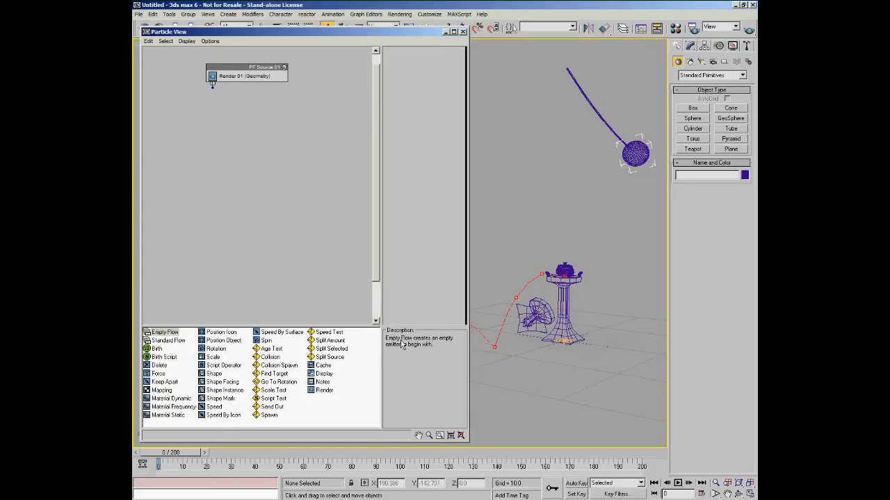
# - Read the depot descriptions of several operators and tests, including Find Target, Shape Instance, Force, Collision Spawn, Split Amount and Cache
pyautogui.click(259, 374)
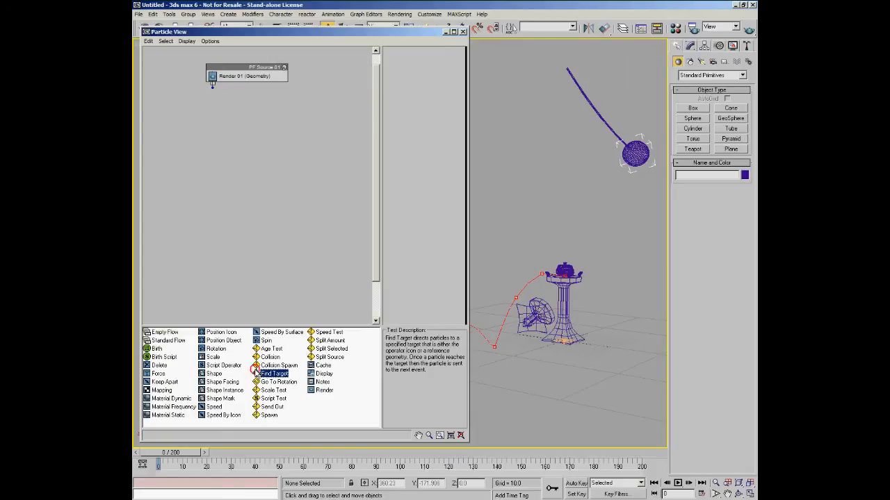
pyautogui.click(216, 373)
pyautogui.click(217, 390)
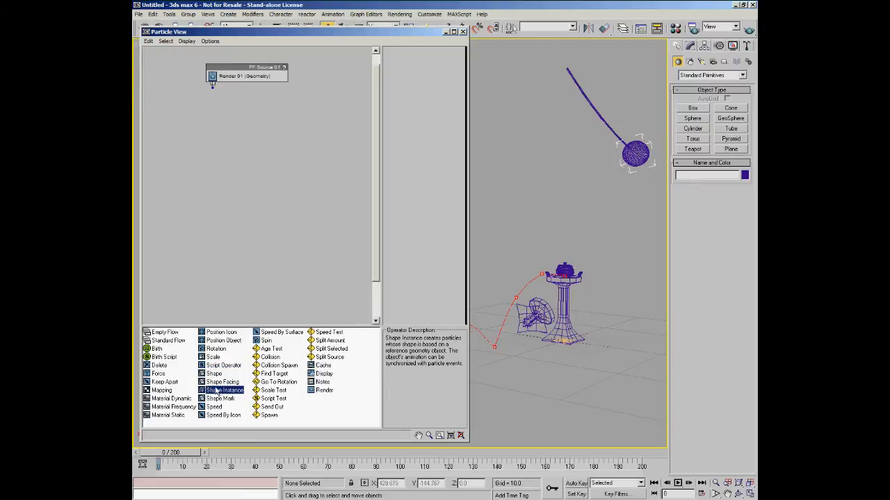
pyautogui.click(167, 398)
pyautogui.click(159, 374)
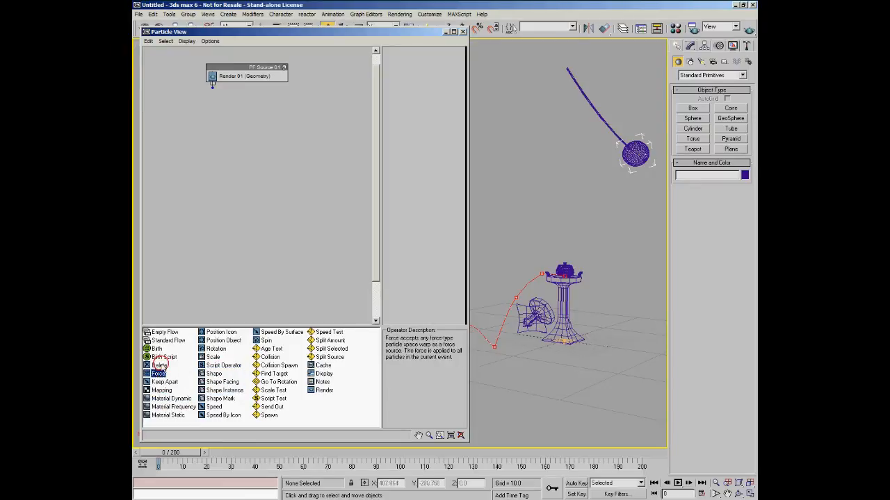
pyautogui.click(271, 365)
pyautogui.click(322, 340)
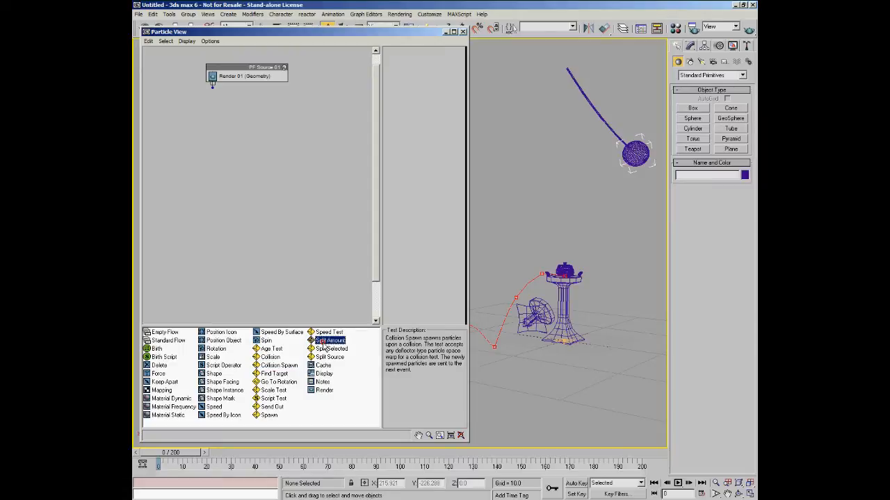
pyautogui.click(323, 365)
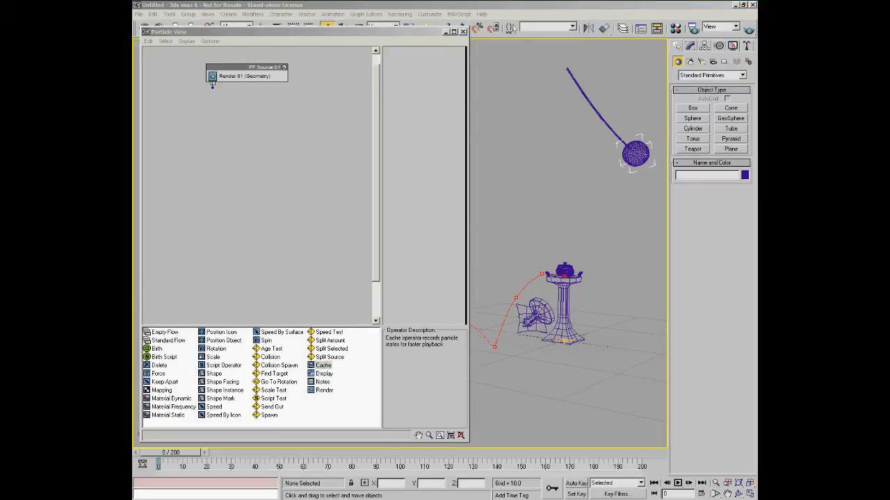
# - Rename the particle source node as Flame Source
pyautogui.rightClick(266, 70)
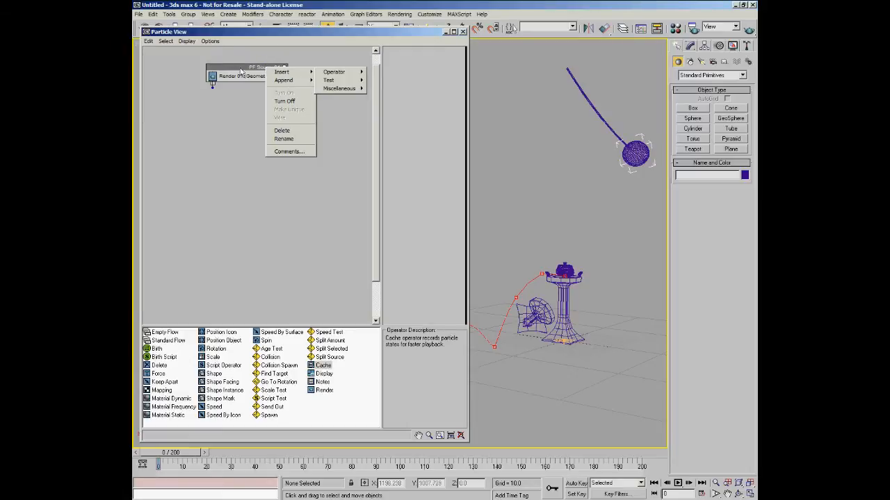
pyautogui.click(242, 70)
pyautogui.rightClick(244, 68)
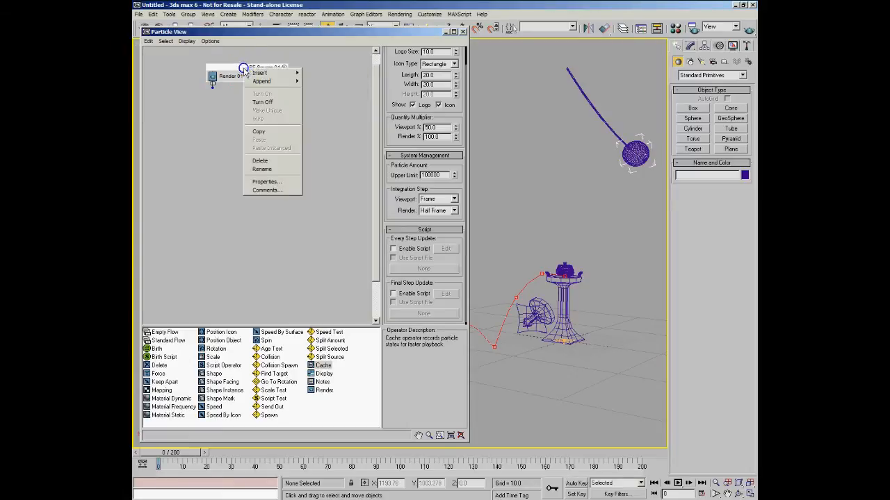
pyautogui.click(265, 170)
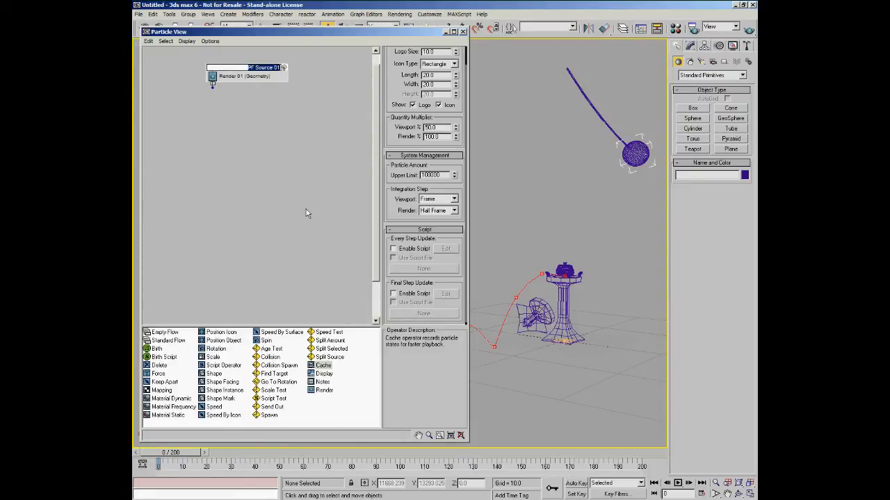
pyautogui.write('Flame Source')
pyautogui.press('Return')
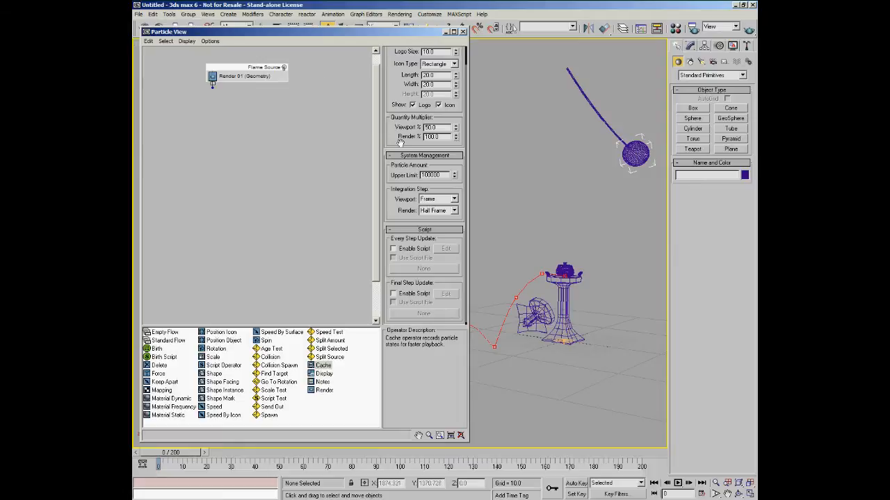
# - Raise the Flame Source's particle upper limit to the maximum of 10000000 and set its viewport quantity multiplier to 100%
pyautogui.scroll(1, 390, 141)
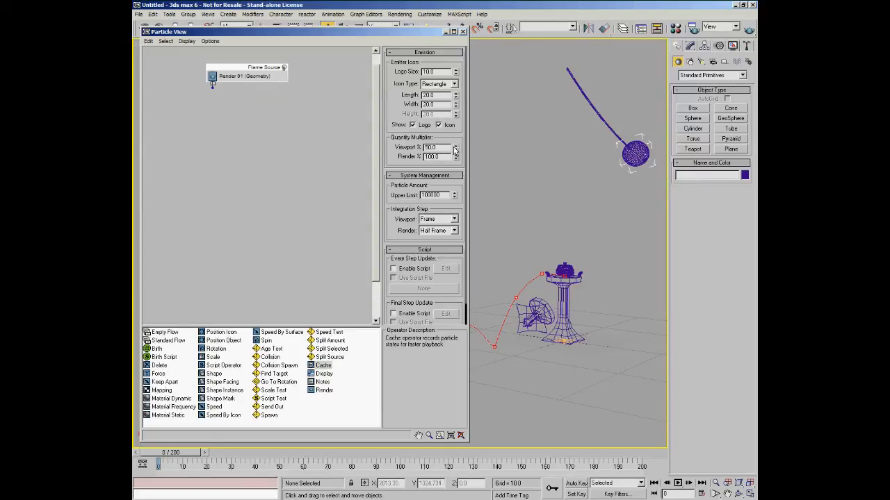
pyautogui.doubleClick(443, 195)
pyautogui.write('9999999999')
pyautogui.press('Return')
pyautogui.hotkey('shift', 'Tab')
pyautogui.hotkey('shift', 'Tab')
pyautogui.write('1')
pyautogui.press('Return')
pyautogui.click(233, 160)
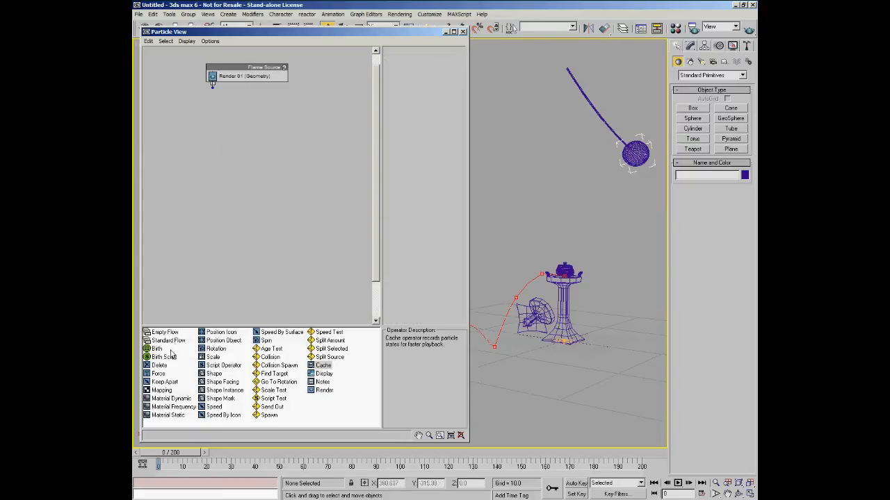
# - Create a new event from a Birth operator below Flame Source and wire the source's output to it
pyautogui.moveTo(157, 349); pyautogui.dragTo(209, 139)
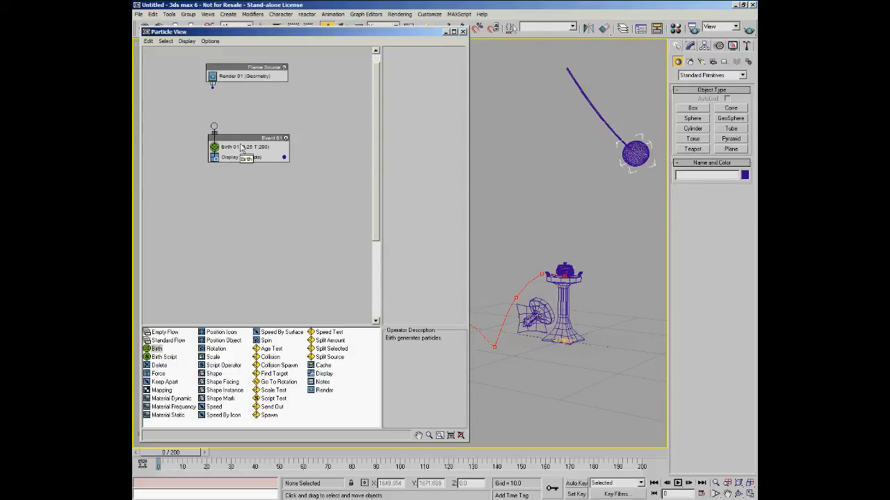
pyautogui.moveTo(245, 140); pyautogui.dragTo(244, 140)
pyautogui.moveTo(212, 84); pyautogui.dragTo(237, 125)
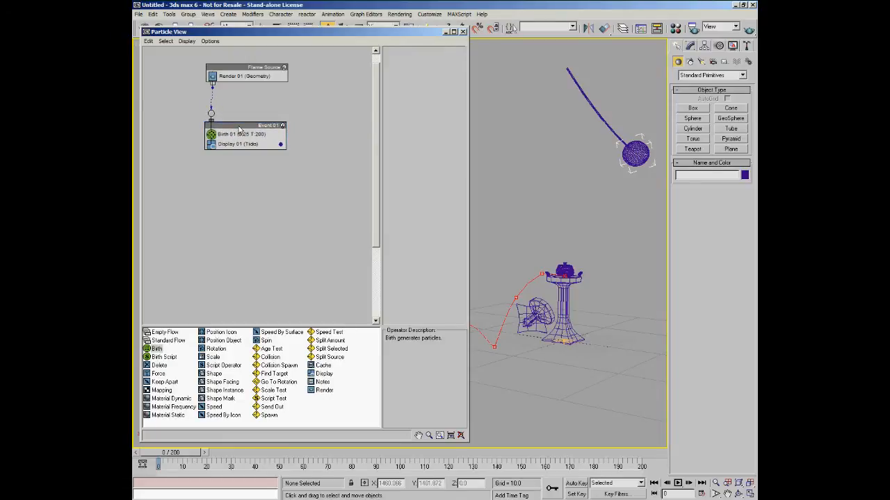
# - Move the Flame Source emitter icon along the ground away from the pedestal, to about X 105, Y 82
pyautogui.keyDown('alt'); pyautogui.moveTo(486, 237); pyautogui.dragTo(511, 262, button='middle'); pyautogui.keyUp('alt')
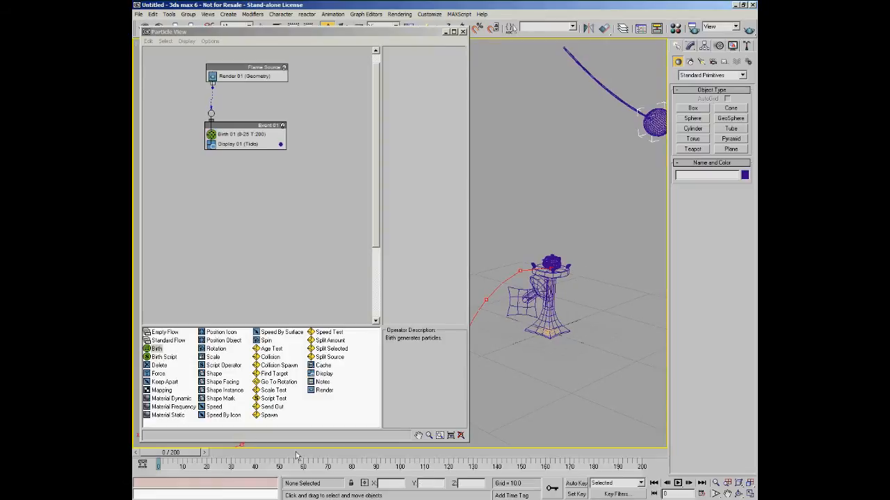
pyautogui.moveTo(180, 461); pyautogui.dragTo(138, 452)
pyautogui.click(549, 336)
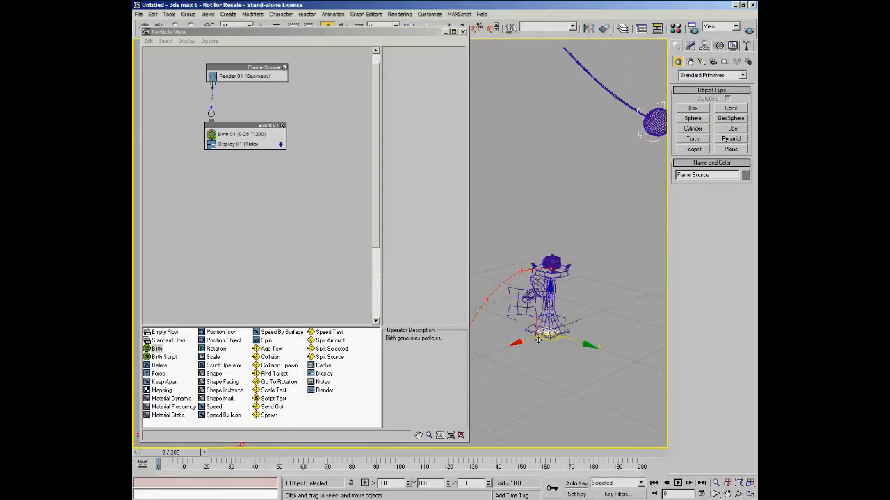
pyautogui.moveTo(552, 339); pyautogui.dragTo(549, 376)
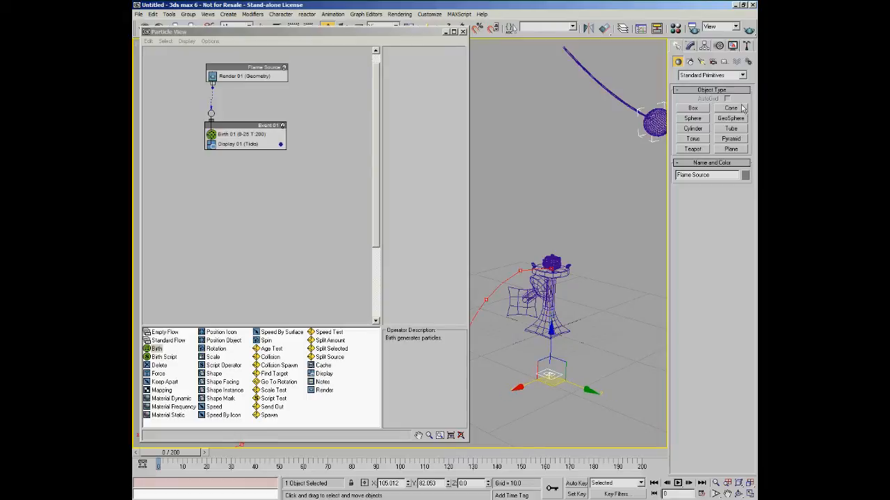
# - Set the Flame Source emitter icon's length and width to 200
pyautogui.click(691, 46)
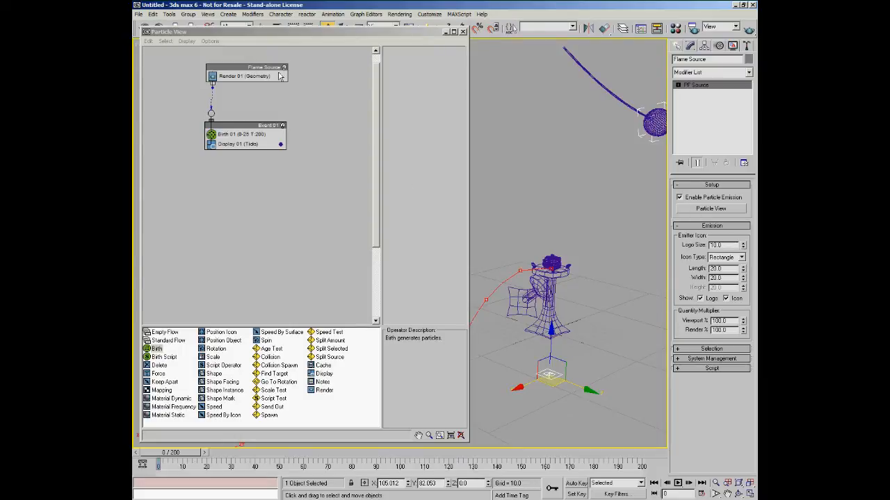
pyautogui.click(256, 69)
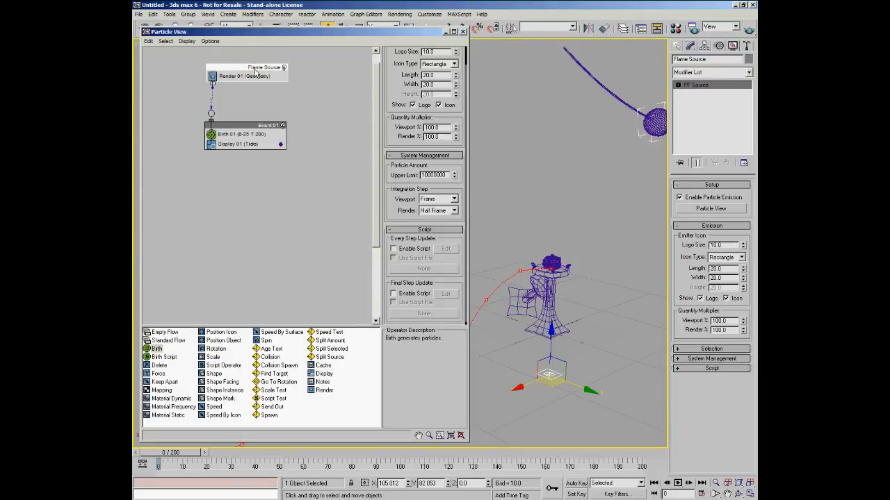
pyautogui.click(720, 269)
pyautogui.write('200')
pyautogui.press('Tab')
pyautogui.press('Return')
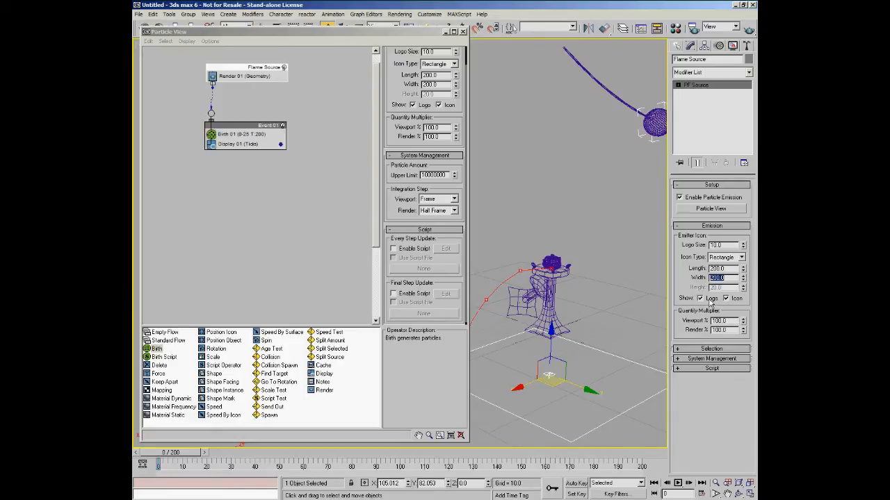
# - Set the Flame Source emitter icon's logo size to 50 and leave the icon deselected
pyautogui.doubleClick(728, 246)
pyautogui.press('Return')
pyautogui.click(600, 320)
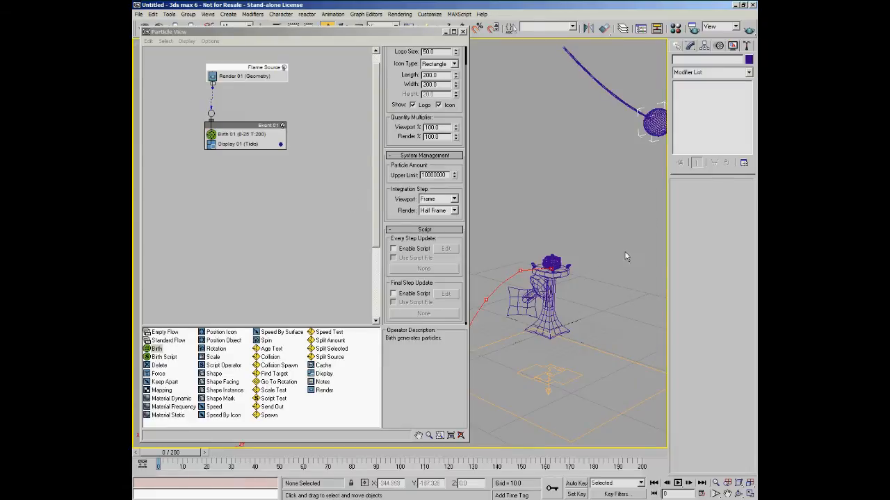
pyautogui.click(568, 368)
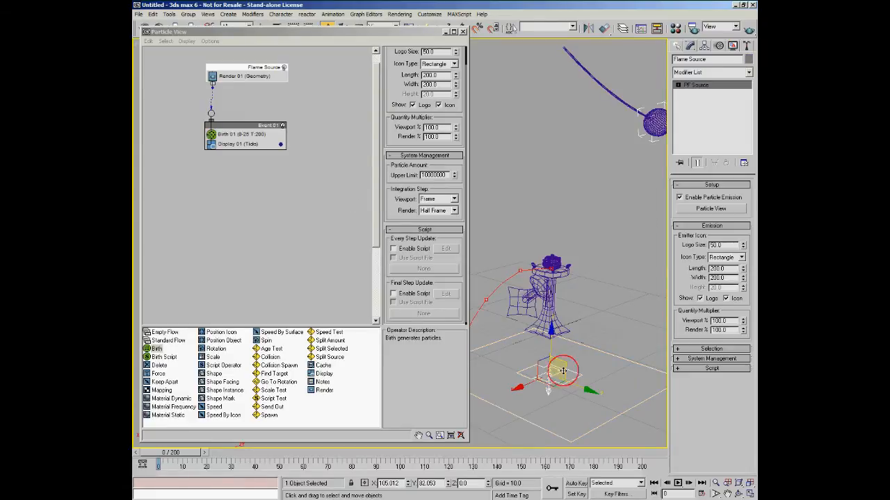
pyautogui.click(584, 173)
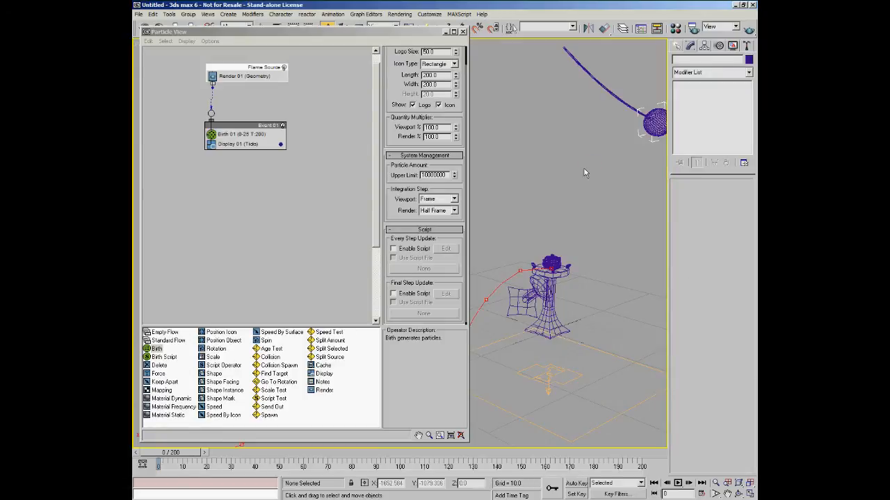
# - Insert a Position Object operator after Birth and pick the sphere at the pendulum's end as its emitter object
pyautogui.click(652, 123)
pyautogui.moveTo(637, 190); pyautogui.dragTo(616, 194, button='middle')
pyautogui.click(561, 210)
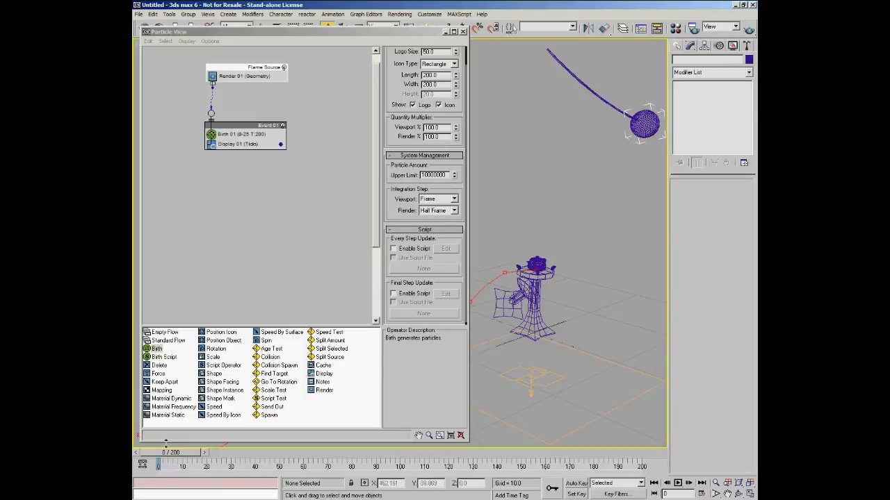
pyautogui.moveTo(223, 339); pyautogui.dragTo(245, 139)
pyautogui.click(244, 145)
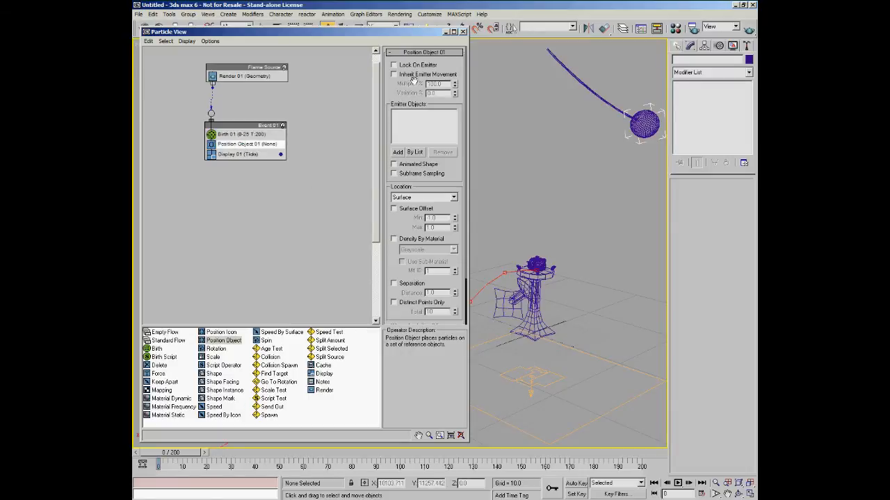
pyautogui.click(397, 153)
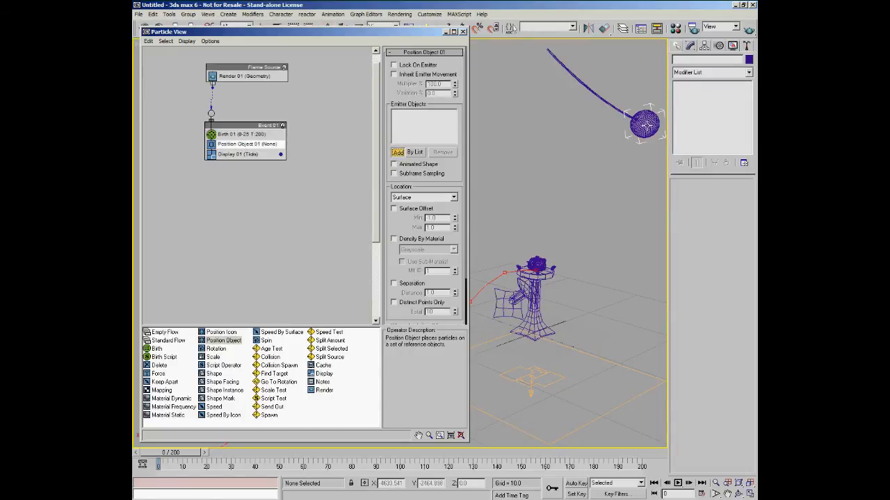
pyautogui.click(638, 132)
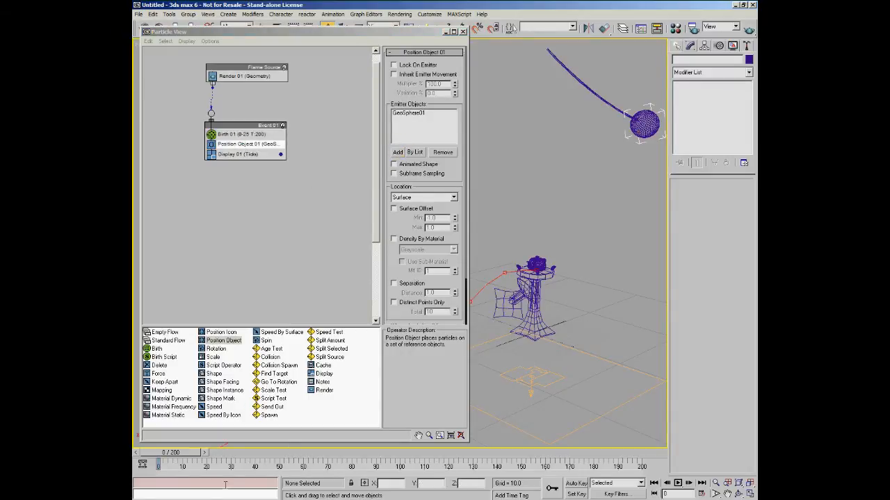
pyautogui.moveTo(175, 453)
pyautogui.mouseDown()
pyautogui.moveTo(259, 467)
pyautogui.moveTo(621, 470)
pyautogui.moveTo(254, 466)
pyautogui.moveTo(161, 455)
pyautogui.mouseUp()
# - Set the Birth operator's Emit Stop to frame 200 and switch emission from Amount to Rate
pyautogui.click(235, 134)
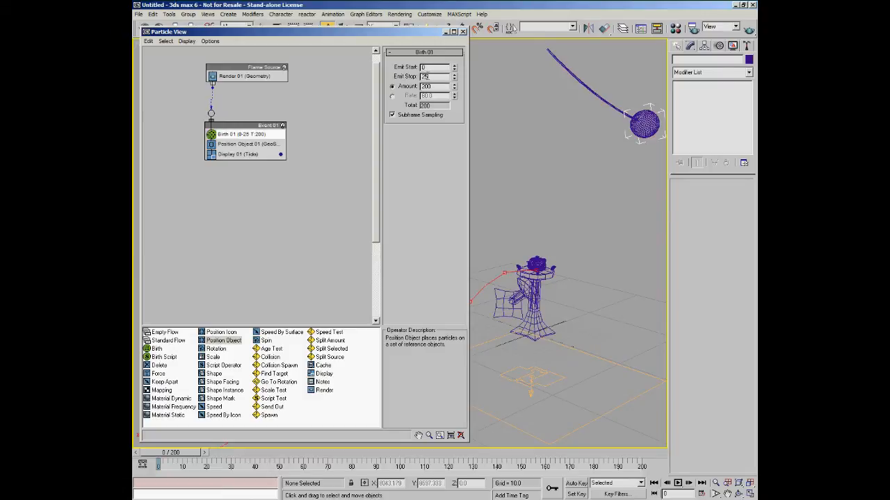
pyautogui.doubleClick(426, 76)
pyautogui.press('Return')
pyautogui.click(392, 96)
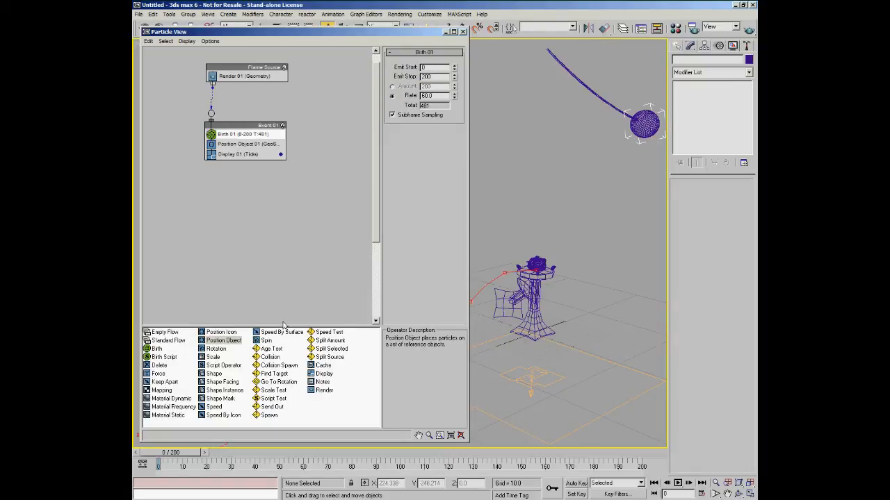
pyautogui.moveTo(165, 453)
pyautogui.mouseDown()
pyautogui.moveTo(309, 461)
pyautogui.moveTo(342, 475)
pyautogui.moveTo(362, 465)
pyautogui.moveTo(167, 462)
pyautogui.mouseUp()
# - Set the Birth rate to 300 and check the emission by scrubbing the animation
pyautogui.doubleClick(434, 96)
pyautogui.write('300')
pyautogui.press('Return')
pyautogui.moveTo(171, 454); pyautogui.dragTo(164, 436)
pyautogui.moveTo(179, 461); pyautogui.dragTo(155, 455)
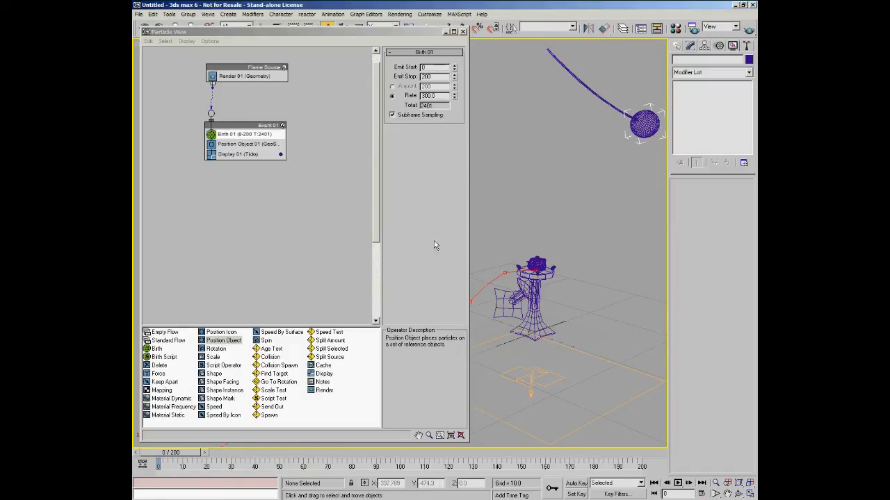
# - Create a Gravity space warp on the ground beside the emitter icon and set its strength to -0.1
pyautogui.click(676, 46)
pyautogui.click(736, 61)
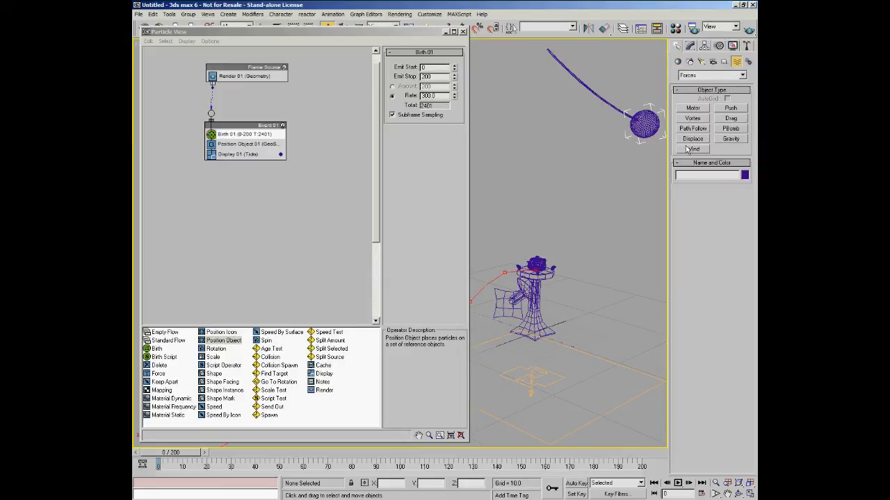
pyautogui.click(729, 139)
pyautogui.moveTo(584, 391); pyautogui.dragTo(589, 399)
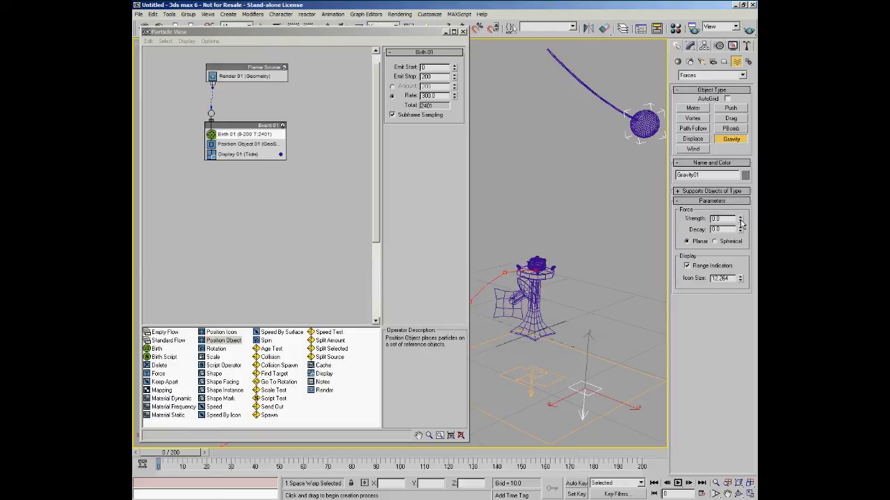
pyautogui.click(741, 221)
pyautogui.click(741, 222)
pyautogui.click(741, 222)
# - Add a Force operator below Position Object in the birth event and assign the Gravity space warp to it
pyautogui.moveTo(158, 373); pyautogui.dragTo(266, 160)
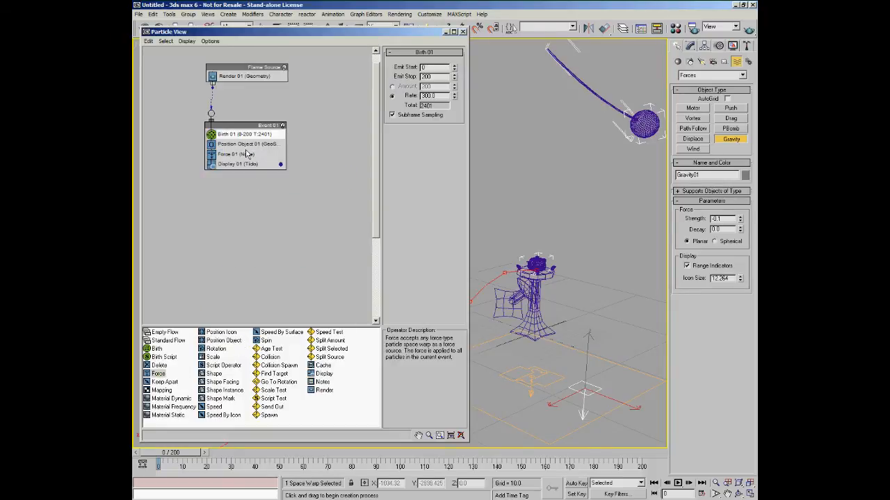
pyautogui.click(244, 154)
pyautogui.click(398, 109)
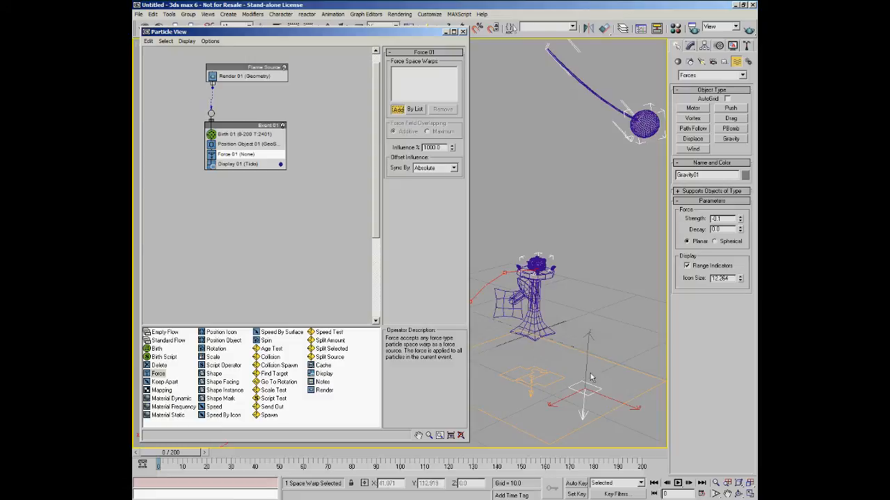
pyautogui.click(584, 385)
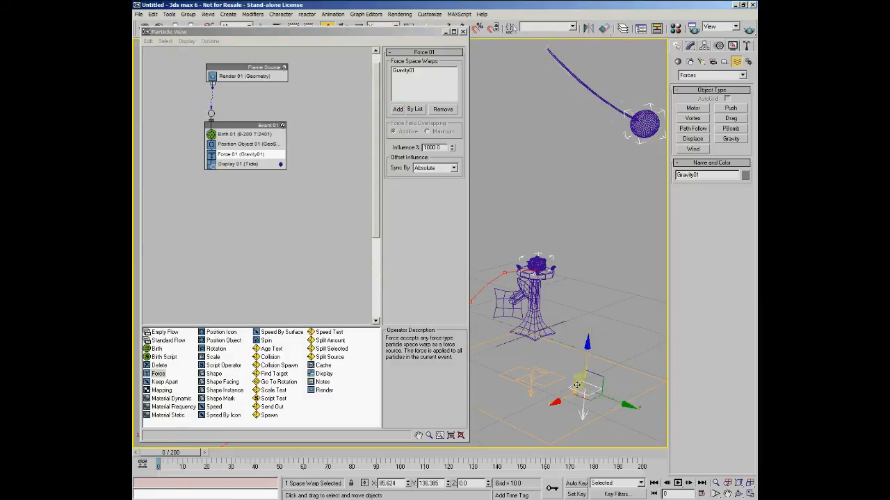
pyautogui.moveTo(161, 456); pyautogui.dragTo(167, 472)
# - Set the Gravity strength to -0.2 and examine the rising particle trail at frame 126
pyautogui.click(690, 46)
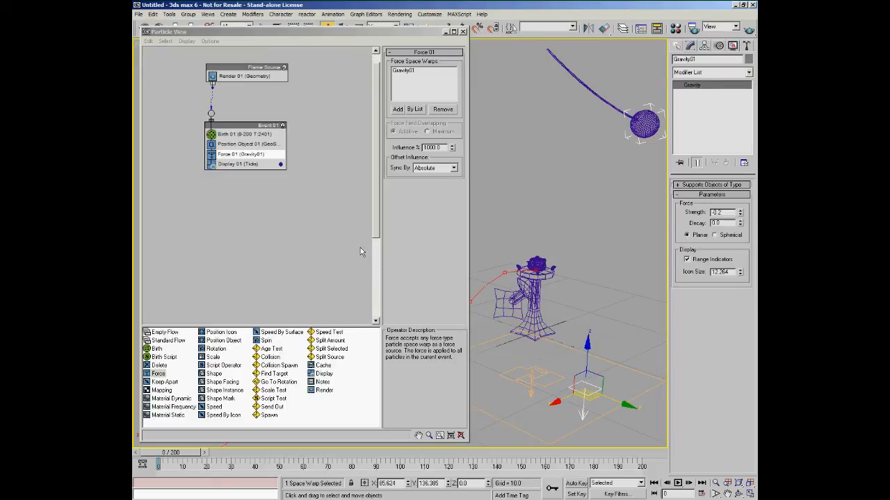
pyautogui.moveTo(172, 452); pyautogui.dragTo(459, 458)
pyautogui.press('w')
pyautogui.keyDown('alt'); pyautogui.moveTo(561, 384); pyautogui.dragTo(576, 326, button='middle'); pyautogui.keyUp('alt')
pyautogui.keyDown('alt'); pyautogui.moveTo(582, 284); pyautogui.dragTo(633, 359, button='middle'); pyautogui.keyUp('alt')
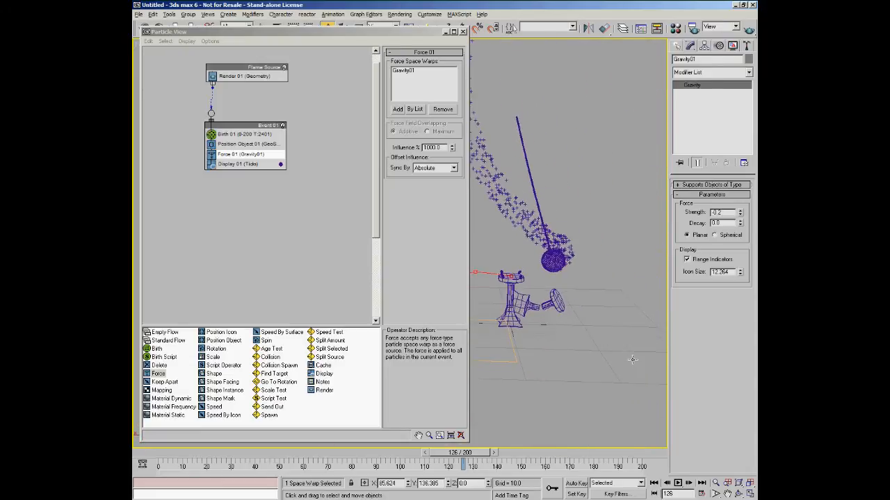
pyautogui.press('6')
pyautogui.moveTo(590, 328)
pyautogui.keyDown('alt'); pyautogui.mouseDown(button='middle')
pyautogui.moveTo(576, 355)
pyautogui.moveTo(545, 297)
pyautogui.moveTo(554, 264)
pyautogui.moveTo(586, 337)
pyautogui.mouseUp(button='middle'); pyautogui.keyUp('alt')
pyautogui.press('6')
pyautogui.keyDown('alt'); pyautogui.moveTo(561, 302); pyautogui.dragTo(529, 323, button='middle'); pyautogui.keyUp('alt')
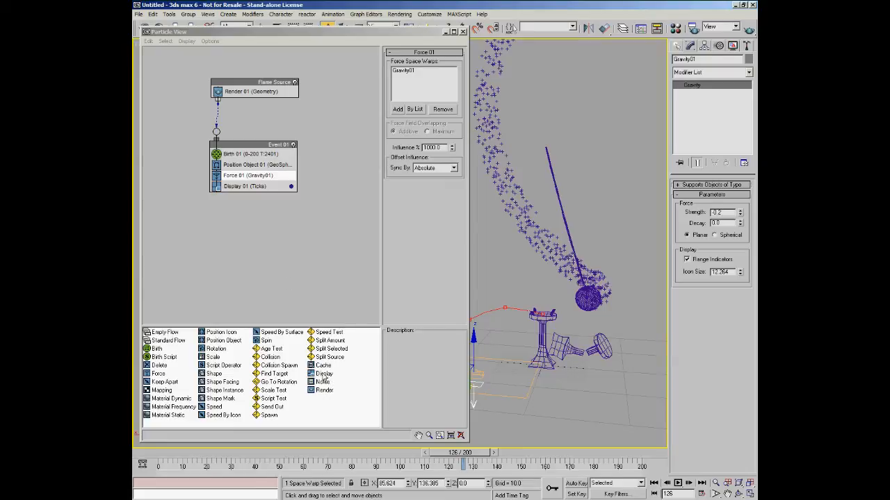
# - Create a new event from a Delete operator below the birth event and append an Age Test to the birth event
pyautogui.moveTo(159, 365); pyautogui.dragTo(246, 237)
pyautogui.moveTo(272, 348); pyautogui.dragTo(267, 198)
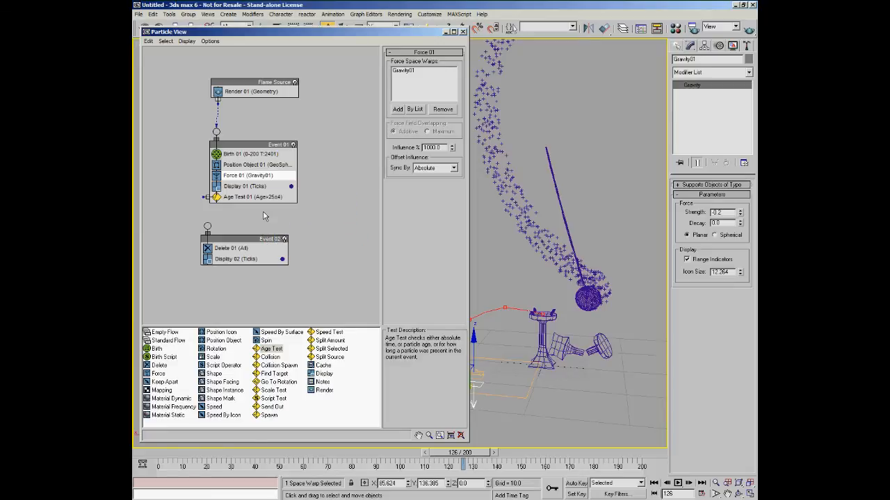
# - Set the Age Test value to 37 with a variation of 0 and wire its output to the Delete event
pyautogui.click(257, 198)
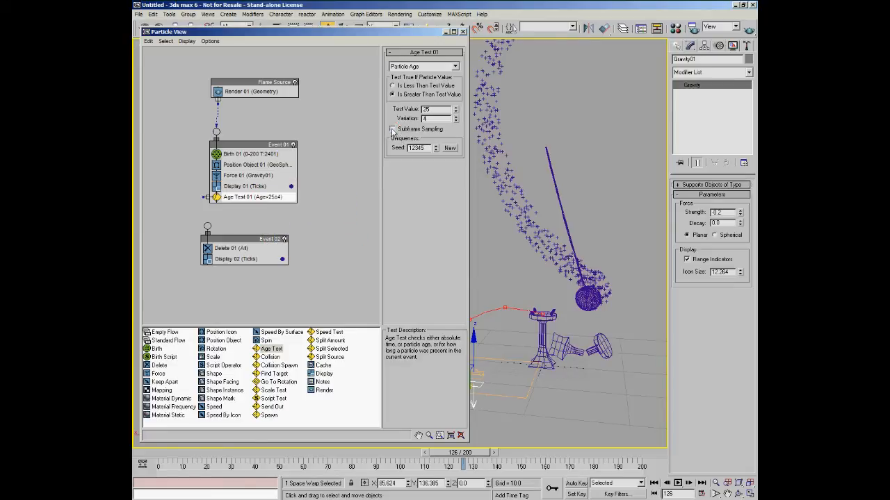
pyautogui.rightClick(456, 122)
pyautogui.moveTo(269, 240); pyautogui.dragTo(280, 242)
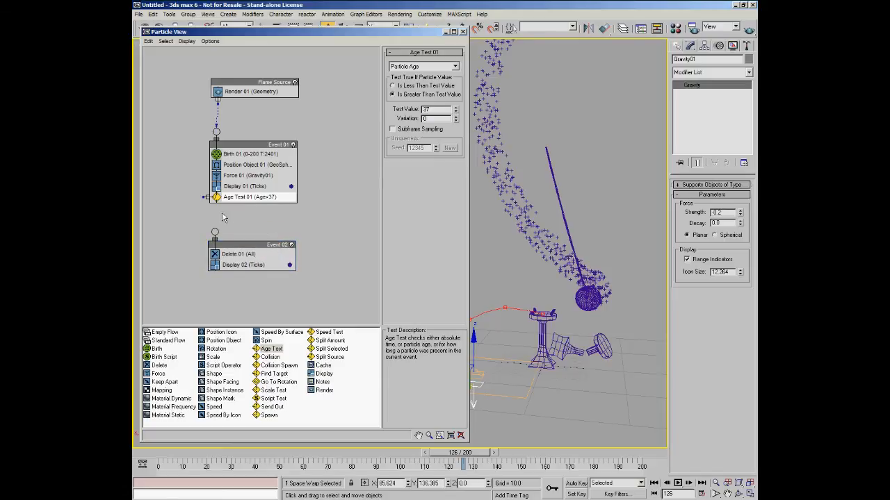
pyautogui.moveTo(202, 198); pyautogui.dragTo(215, 231)
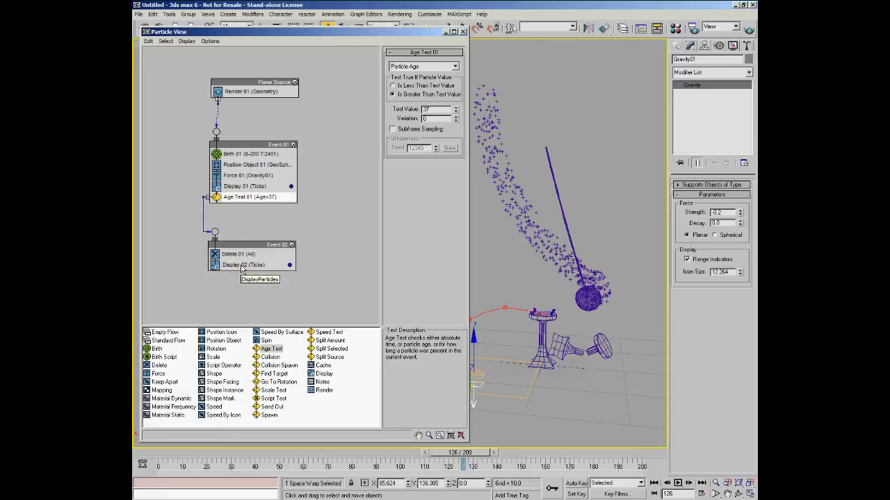
# - Remove the Display operator from the Delete event and scrub the animation to frame 92 to check particle lifetime
pyautogui.click(242, 265)
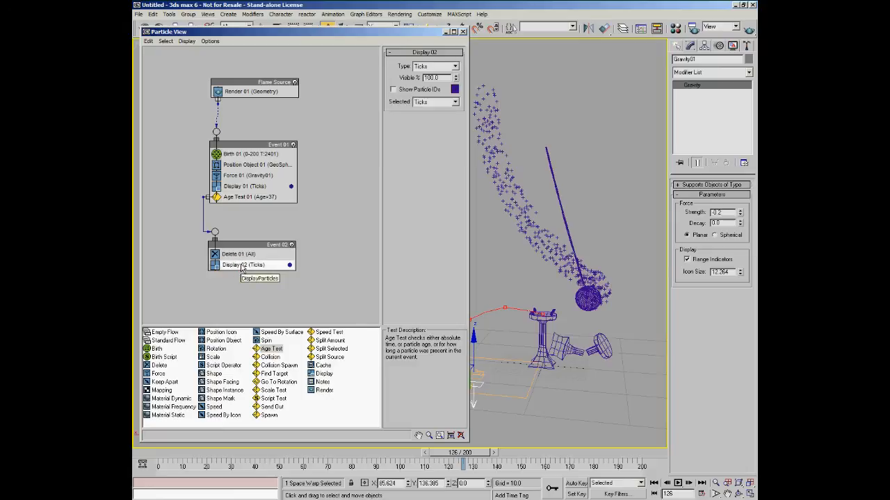
pyautogui.press('Delete')
pyautogui.moveTo(246, 247); pyautogui.dragTo(246, 264)
pyautogui.click(154, 454)
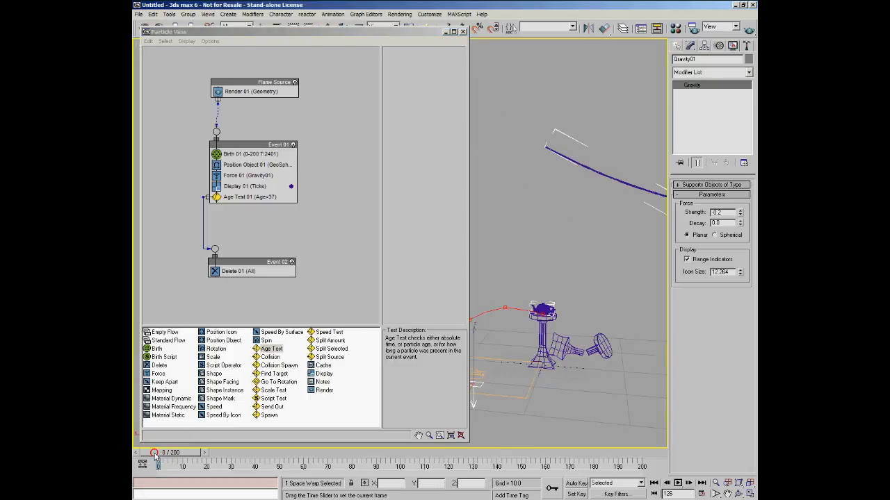
pyautogui.moveTo(154, 455); pyautogui.dragTo(628, 464)
pyautogui.press('w')
pyautogui.moveTo(168, 461); pyautogui.dragTo(365, 463)
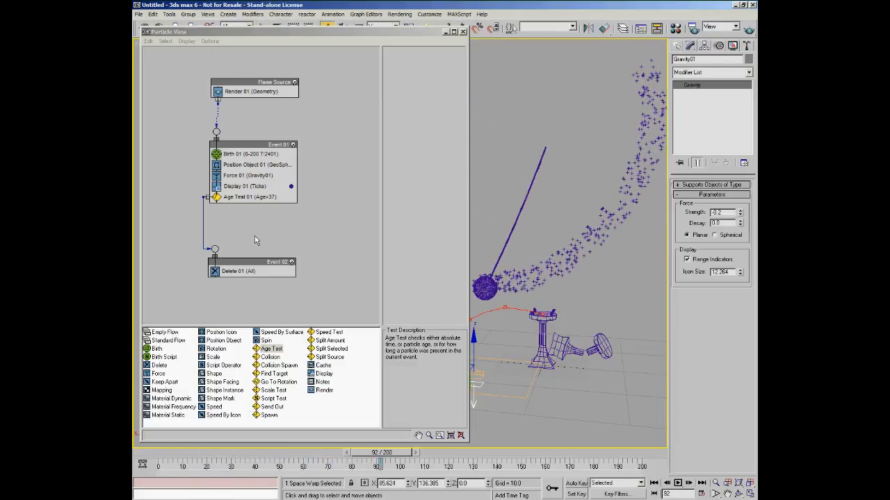
# - Shorten the particles' life by setting the Age Test value to 14
pyautogui.click(252, 198)
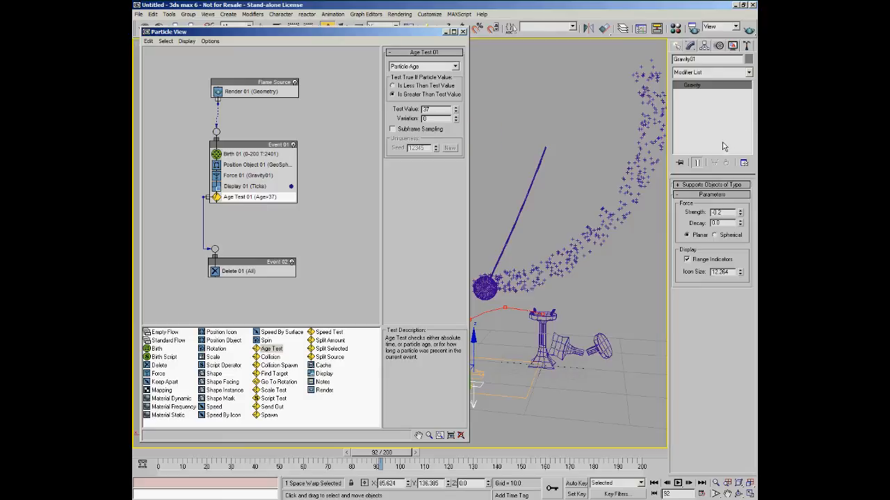
pyautogui.doubleClick(430, 113)
pyautogui.press('Return')
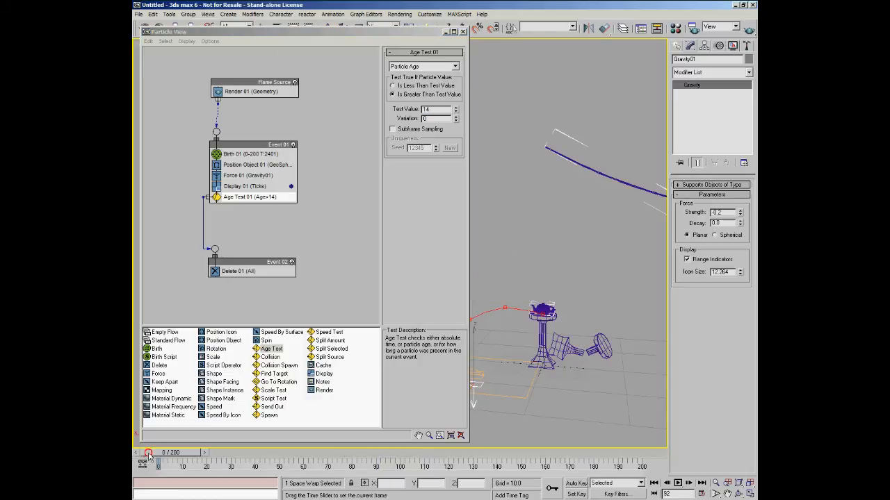